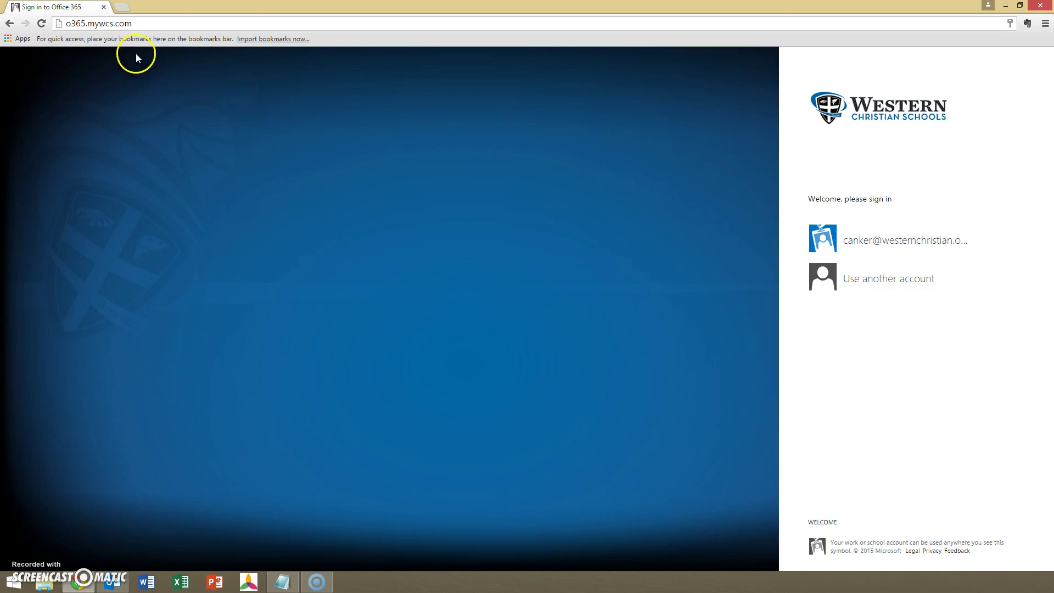
# Reload the o365.mywcs.com address to bring up the school's Office 365 sign-in page.
pyautogui.click(188, 24)
pyautogui.press('Return')
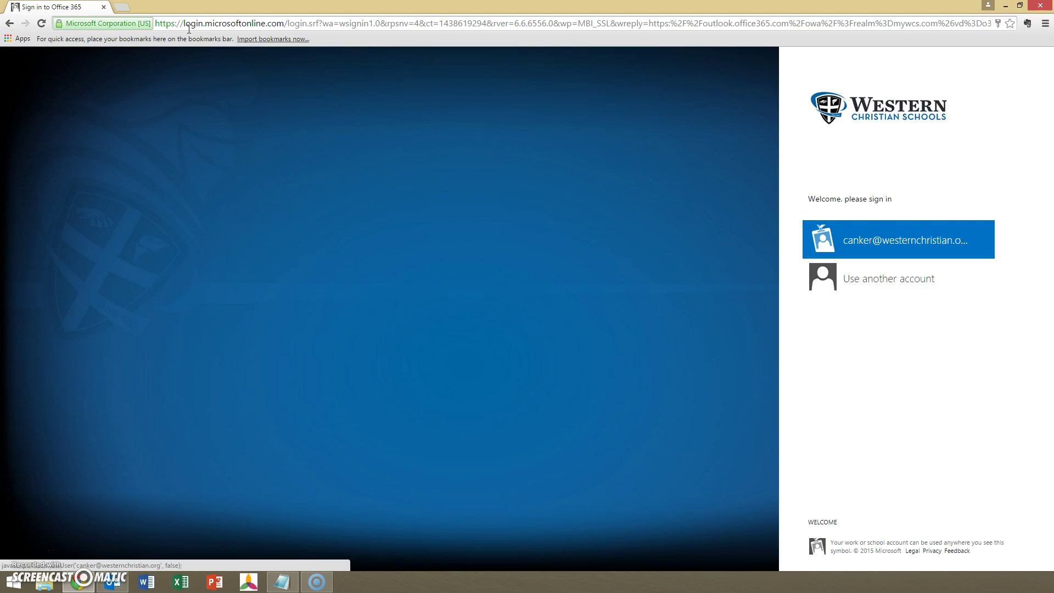
# Switch to signing in with another account and clear the autofilled password.
pyautogui.click(898, 280)
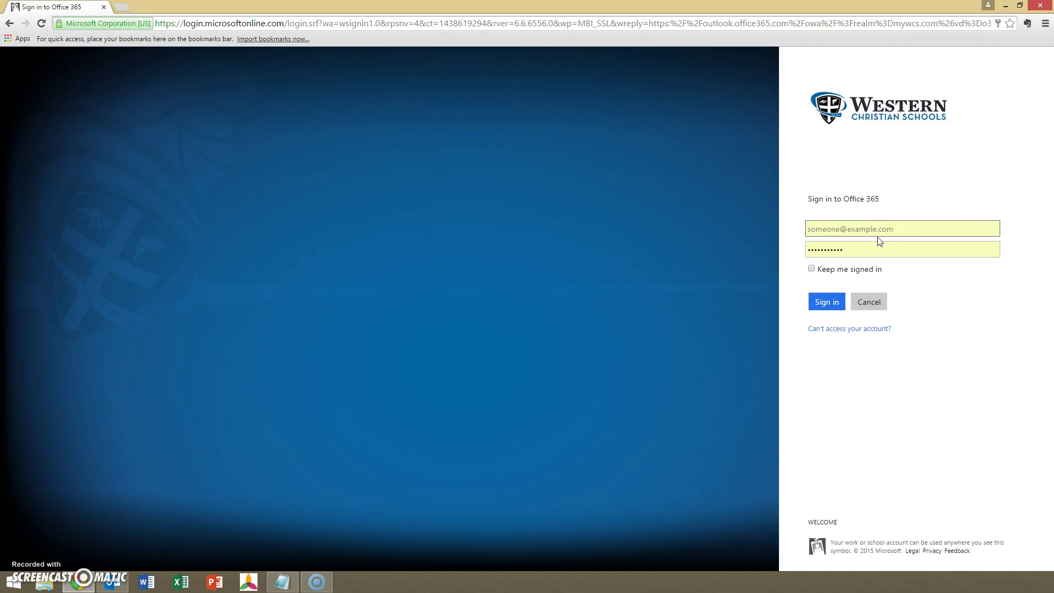
pyautogui.click(877, 244)
pyautogui.hotkey('ctrl', 'a')
pyautogui.press('BackSpace')
# Enter the student's school e-mail address and password, then sign in.
pyautogui.click(830, 233)
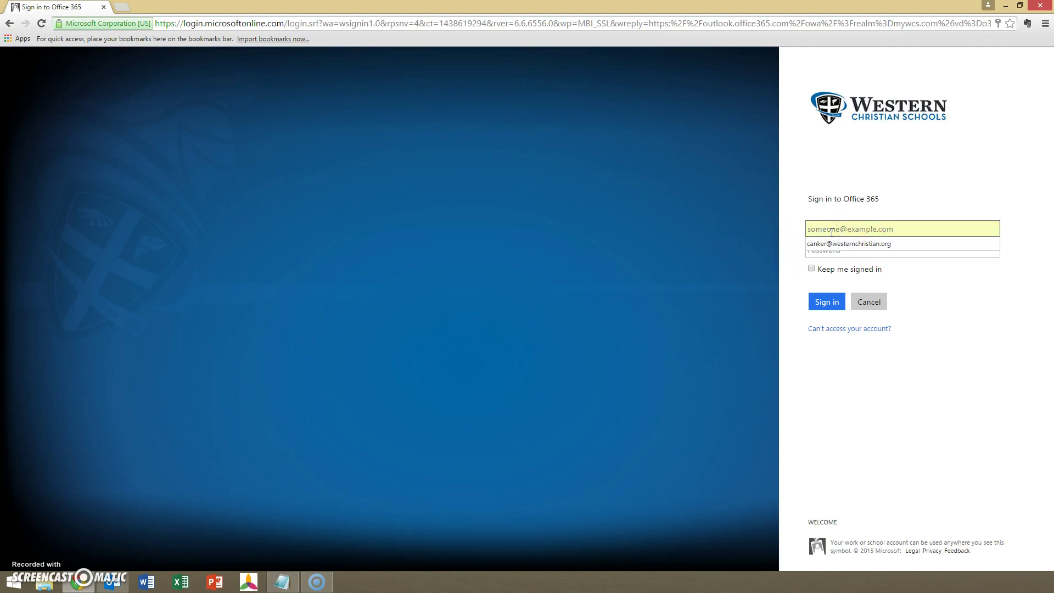
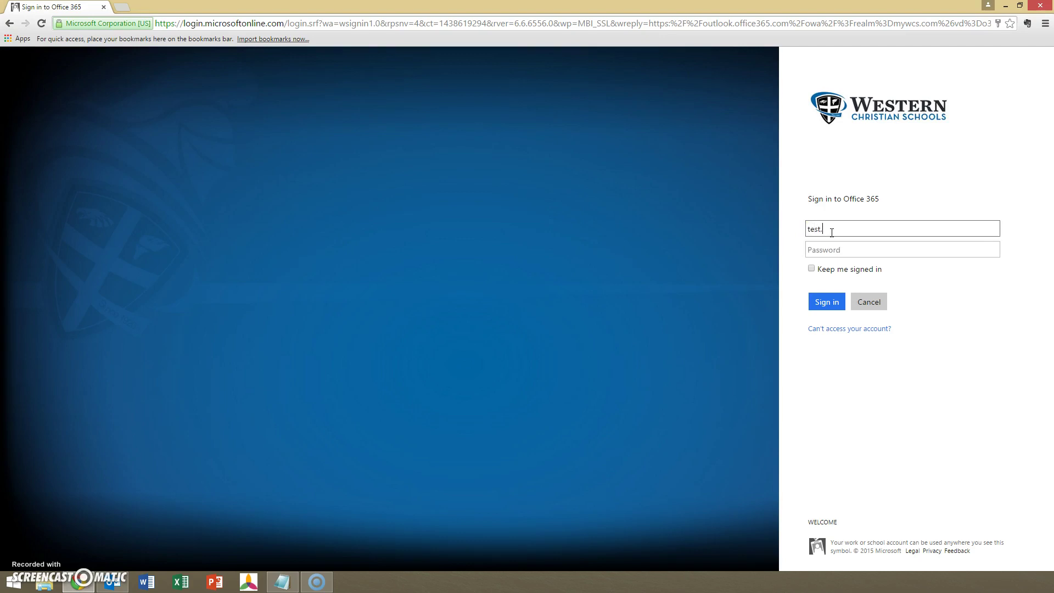
pyautogui.press('Tab')
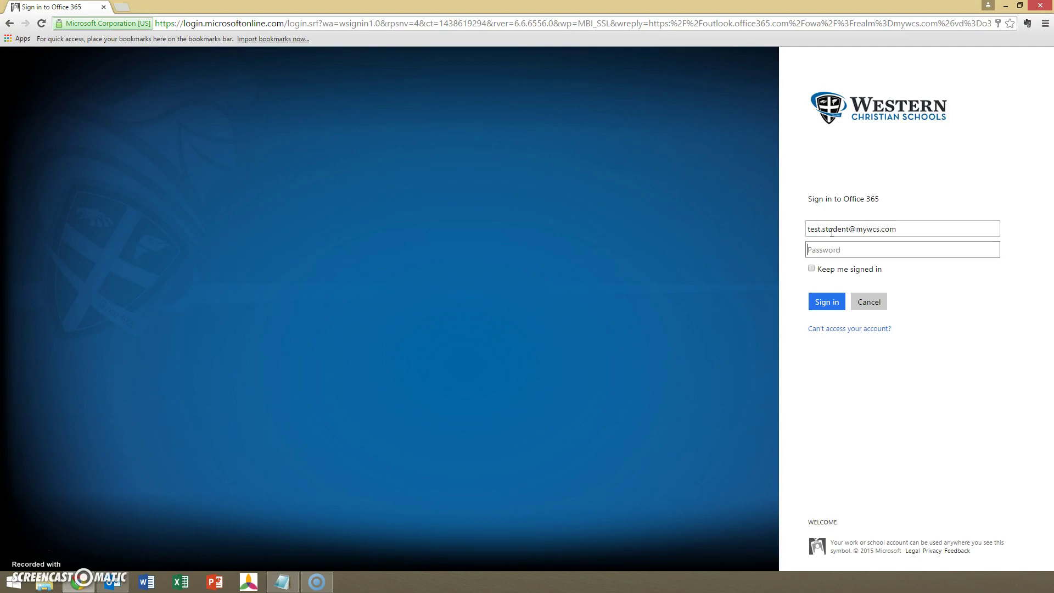
pyautogui.write('•••••••••')
pyautogui.click(834, 302)
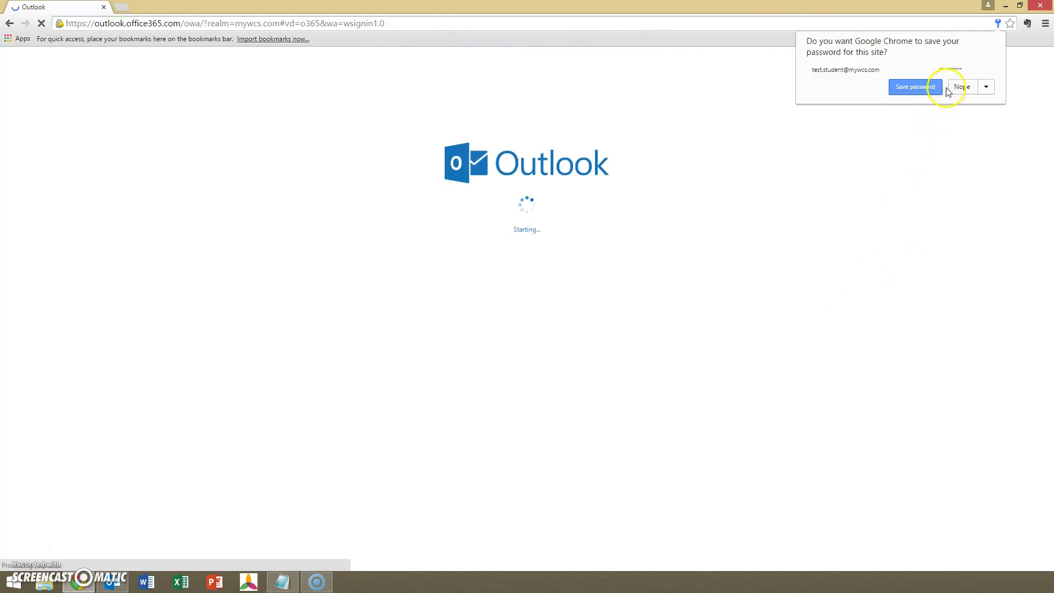
# Decline browser password saving and save the Pacific Time (US & Canada) time zone.
pyautogui.click(963, 89)
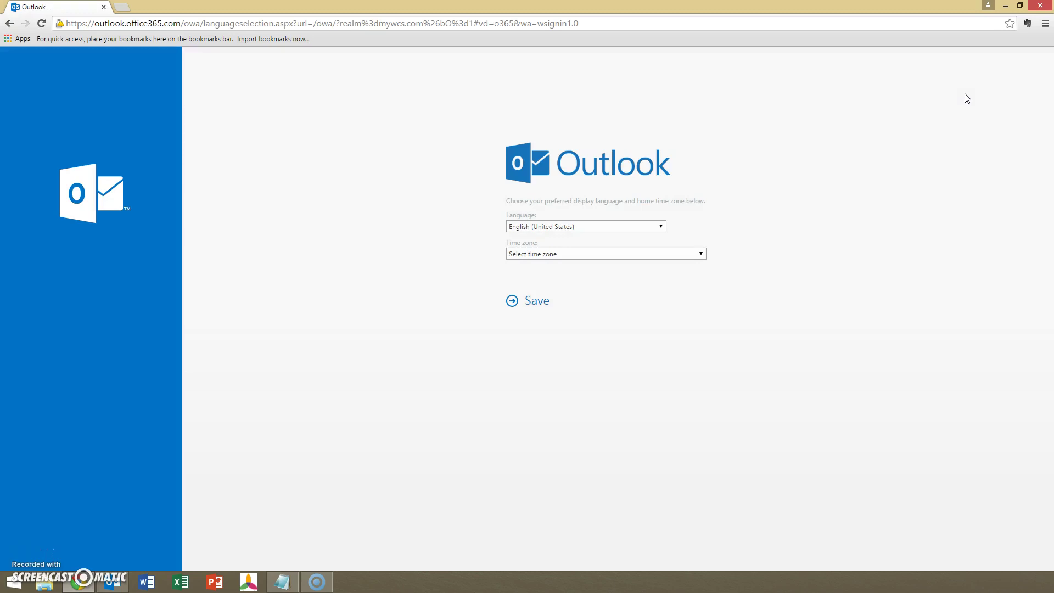
pyautogui.click(610, 253)
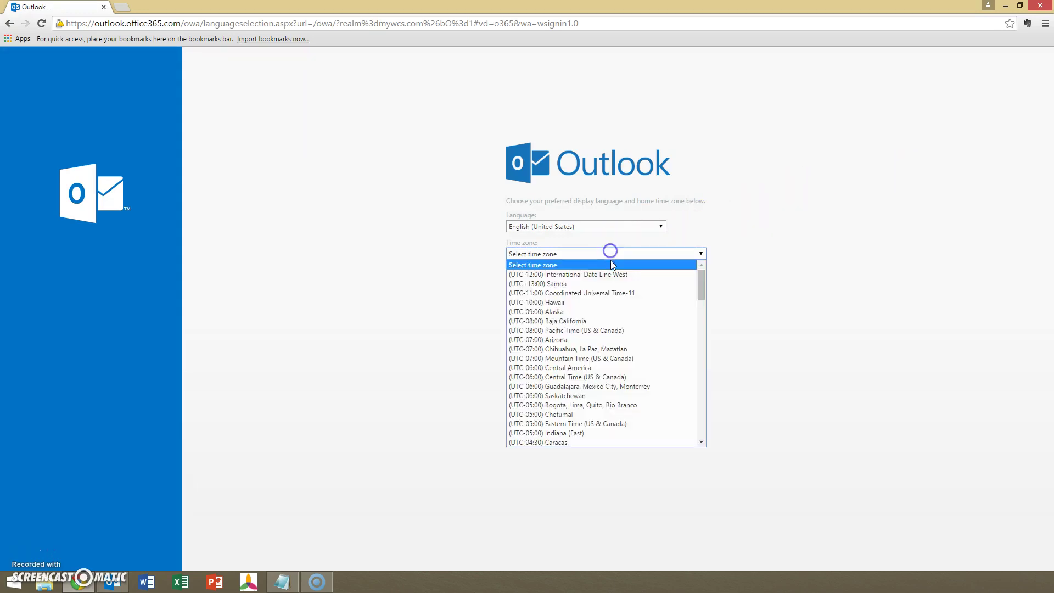
pyautogui.click(589, 330)
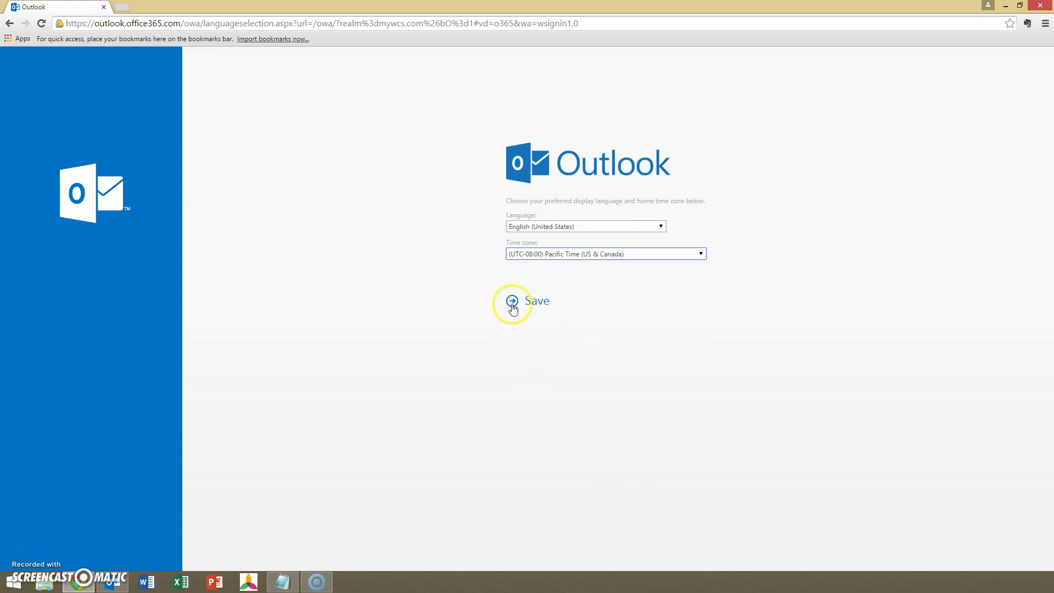
pyautogui.click(512, 306)
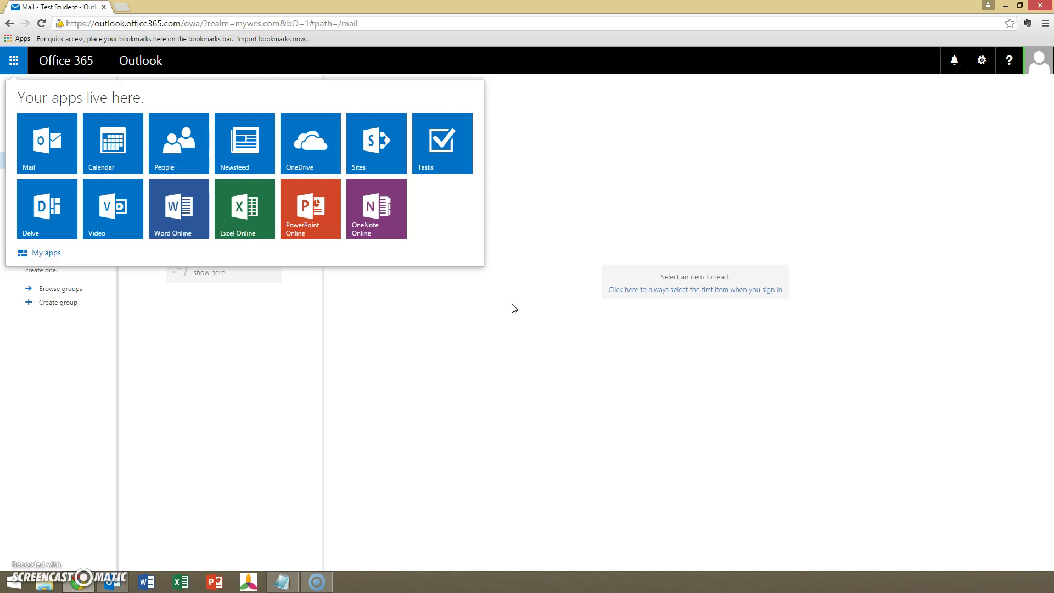
pyautogui.click(514, 310)
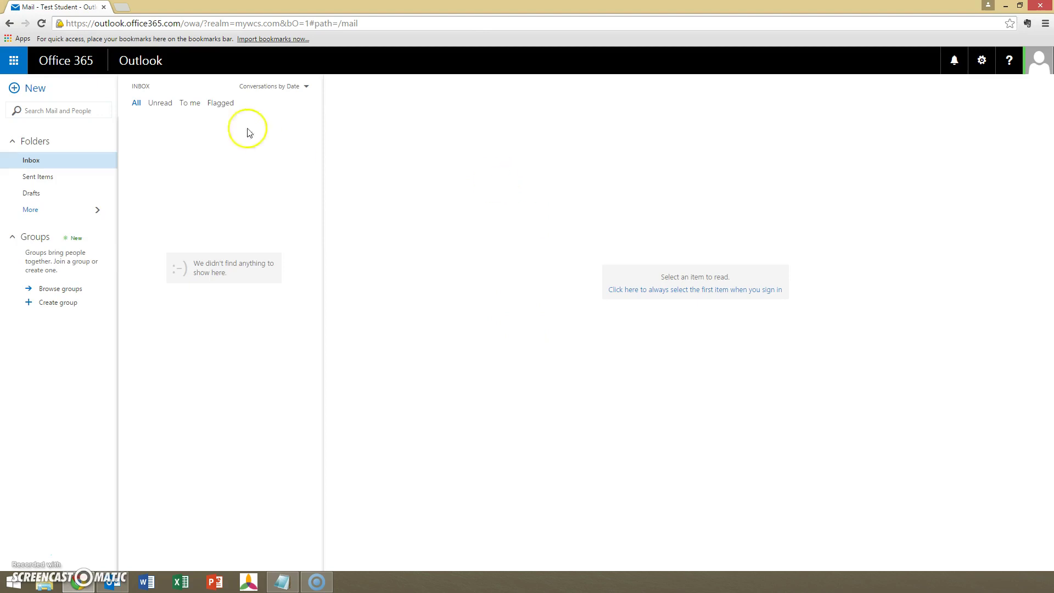
pyautogui.click(15, 61)
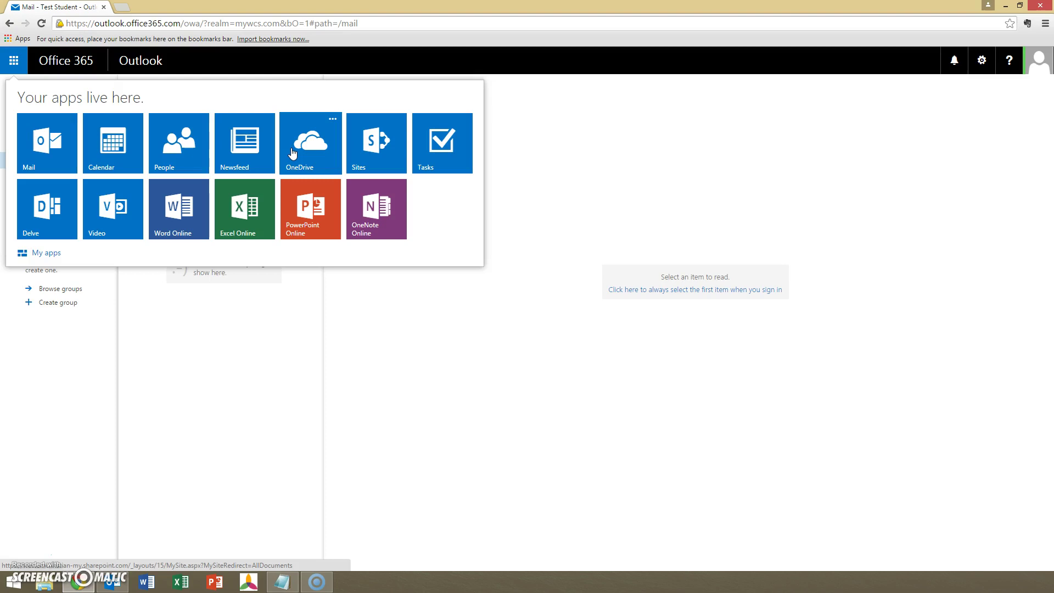
pyautogui.click(425, 341)
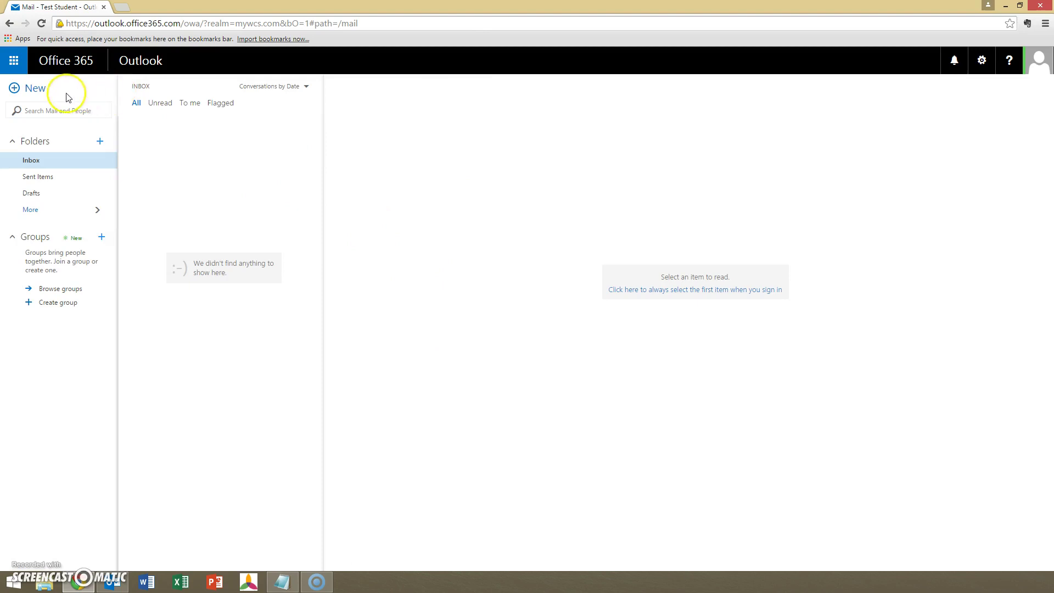
pyautogui.click(14, 62)
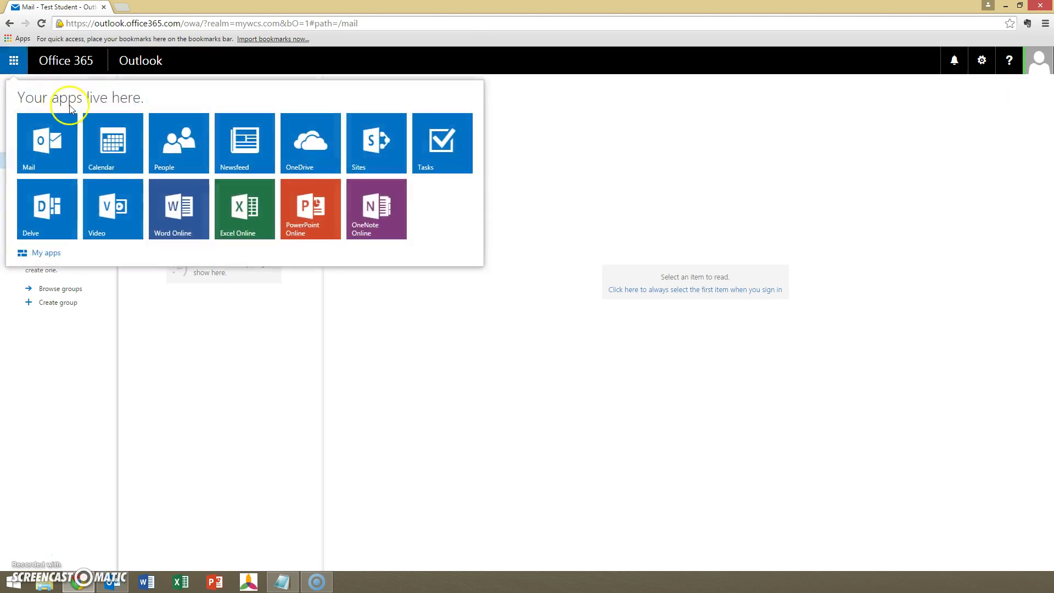
# Launch Word Online, correct the e-mail, enter the password, and decline password saving.
pyautogui.click(181, 230)
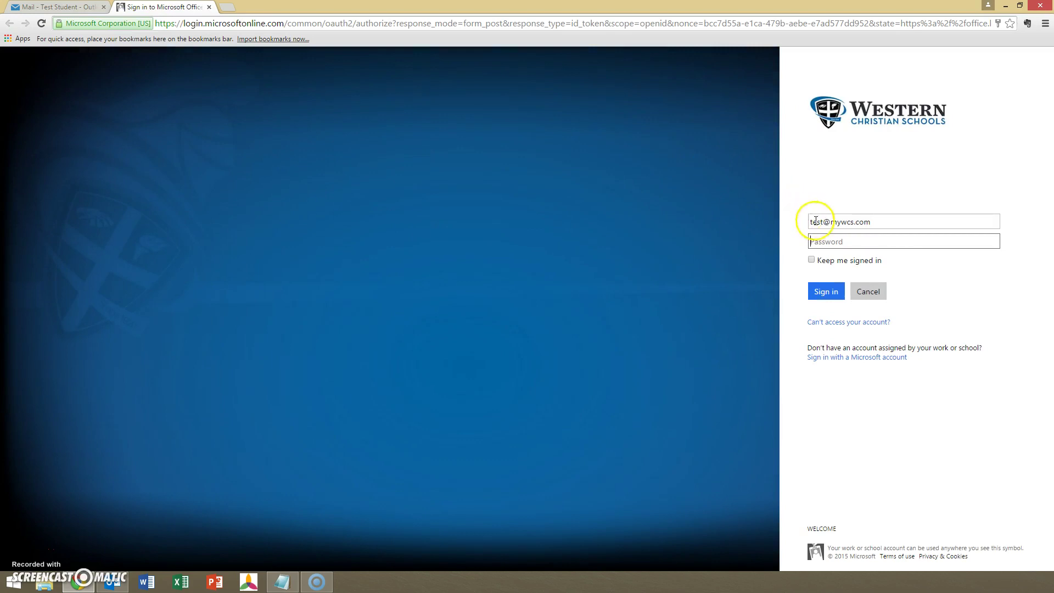
pyautogui.click(817, 220)
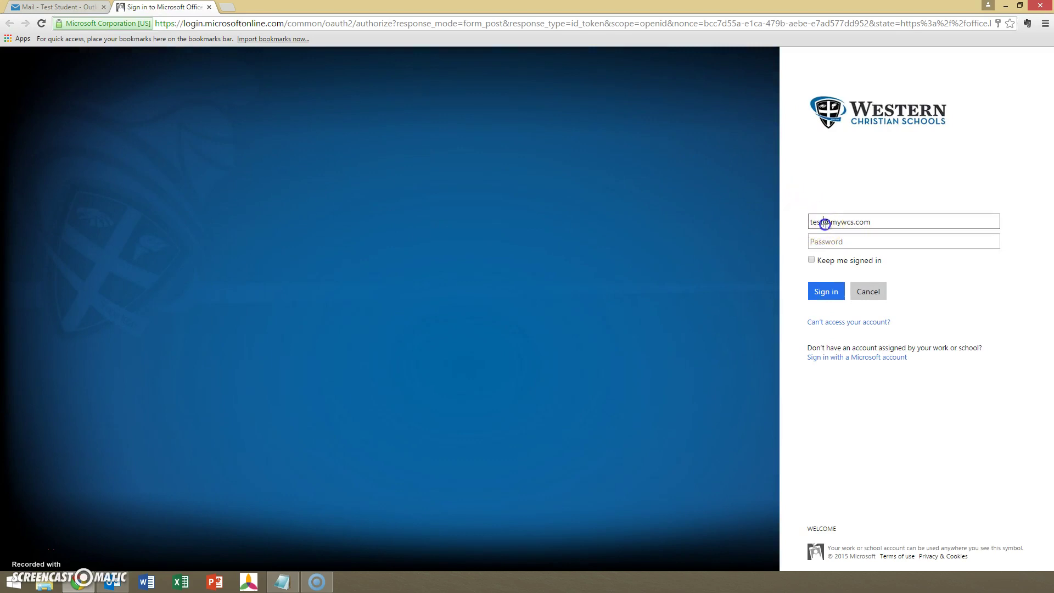
pyautogui.write('.student')
pyautogui.click(892, 241)
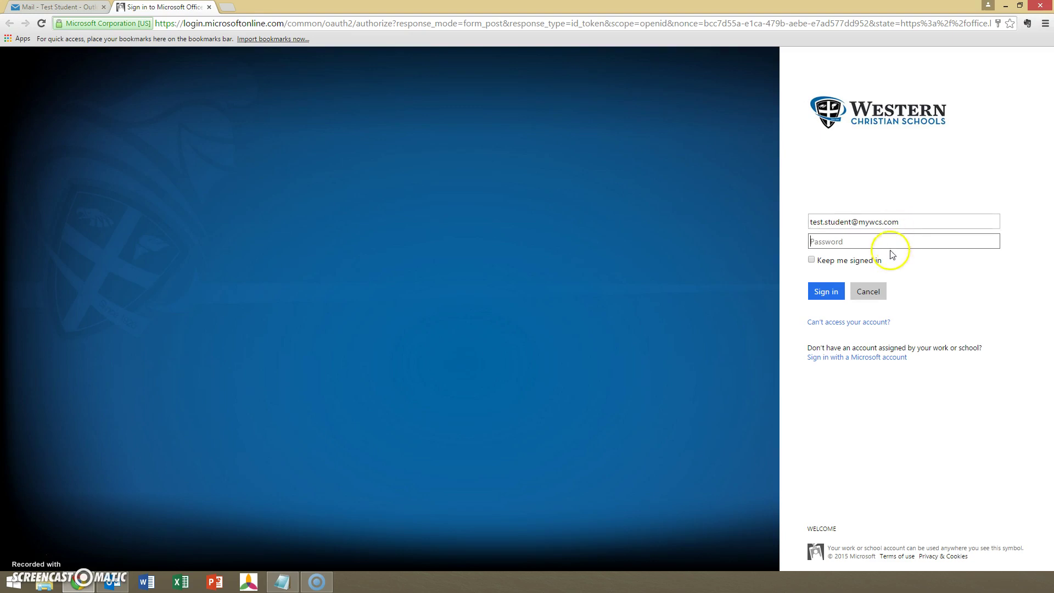
pyautogui.write('•••••••••')
pyautogui.press('Return')
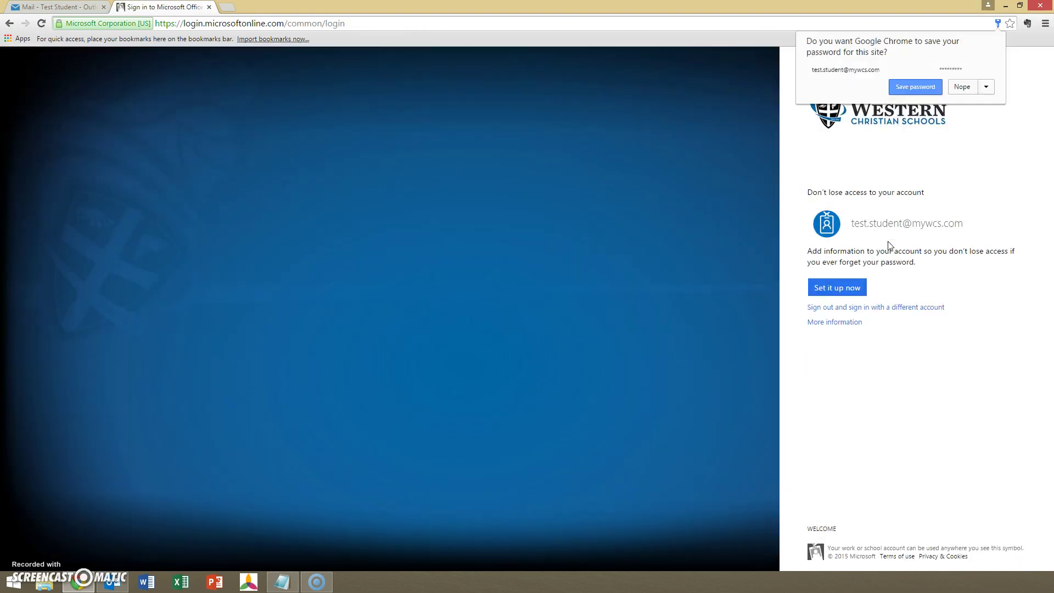
pyautogui.click(972, 95)
# Register three security questions with answers as recovery info and finish registration.
pyautogui.click(831, 291)
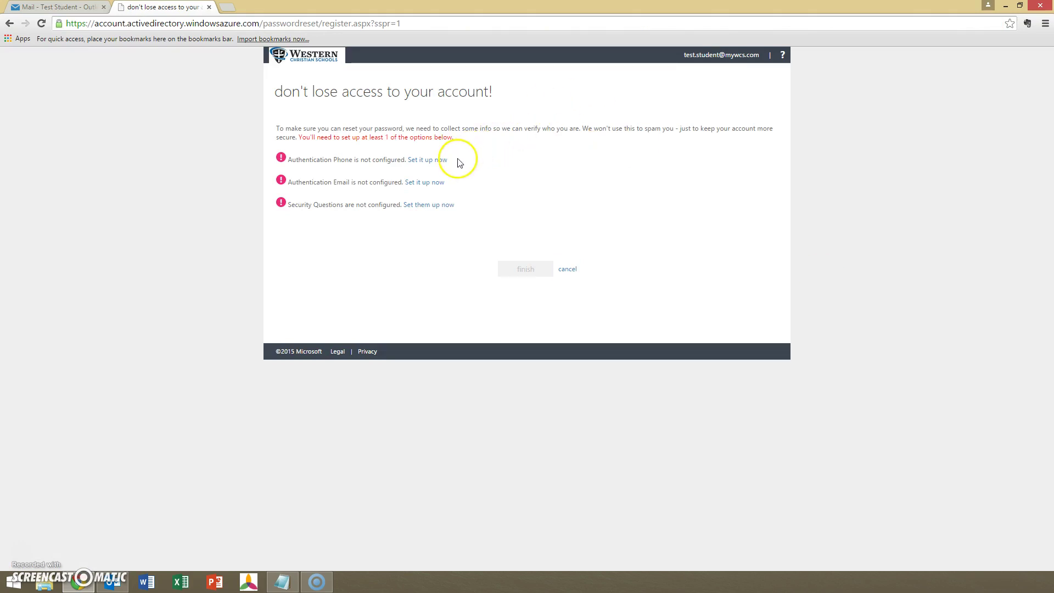
pyautogui.click(423, 210)
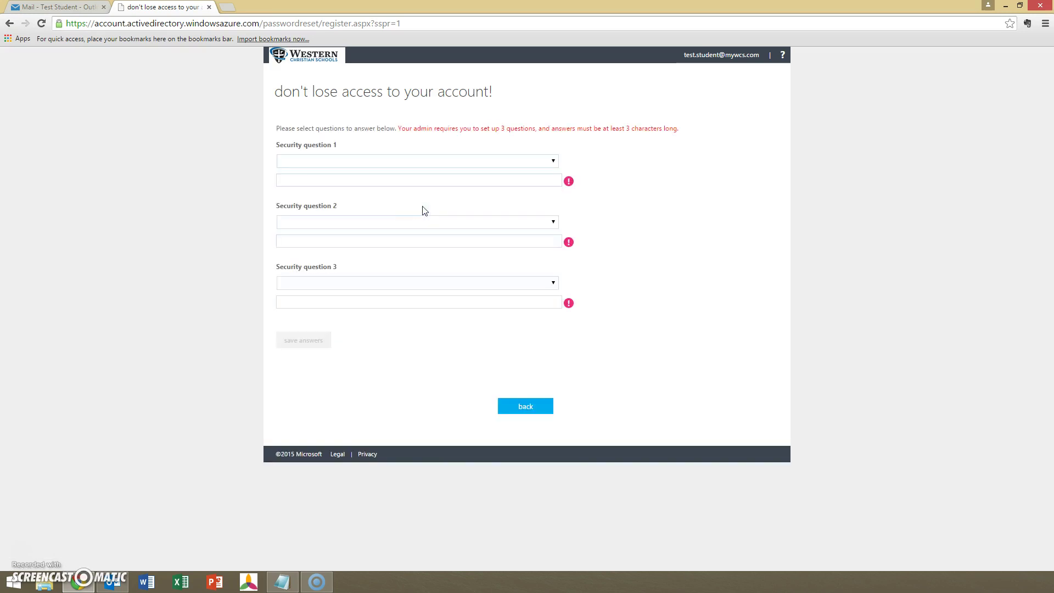
pyautogui.click(389, 340)
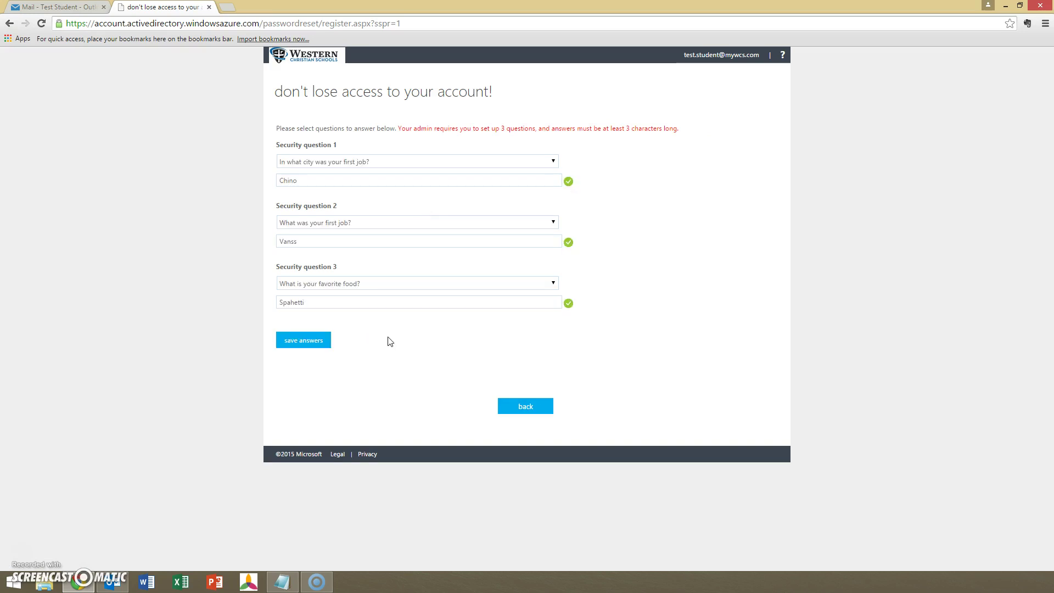
pyautogui.click(313, 344)
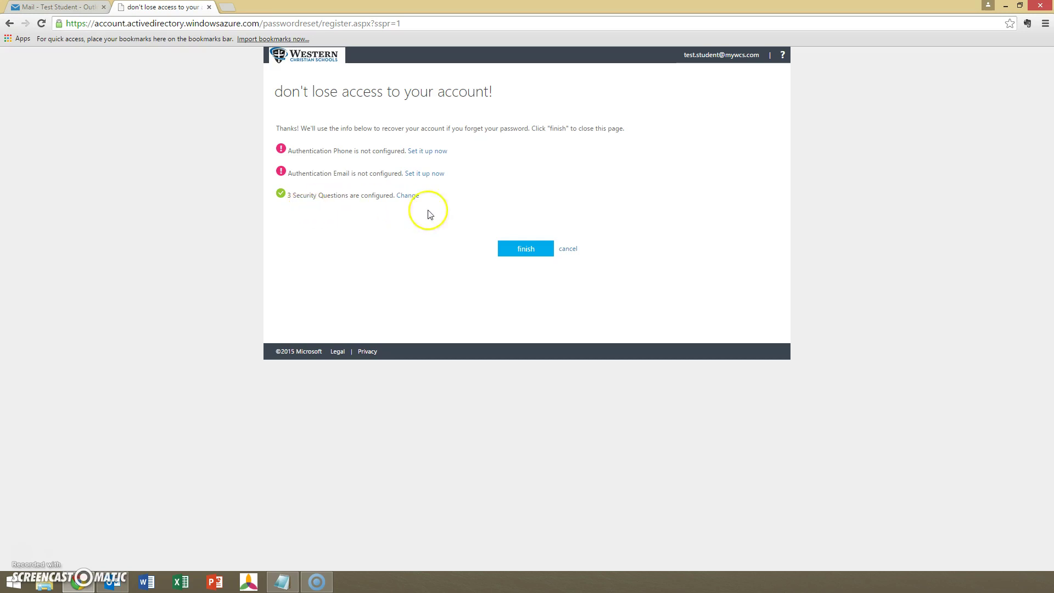
pyautogui.click(524, 249)
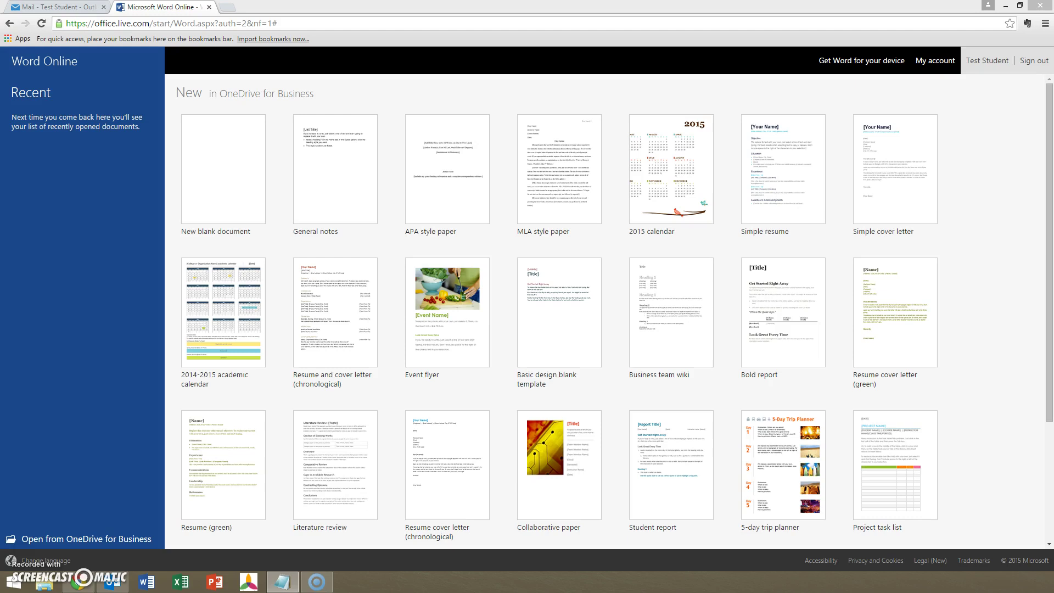
# Attempt a new blank document, retry after the error, then switch to OneDrive for Business.
pyautogui.click(237, 191)
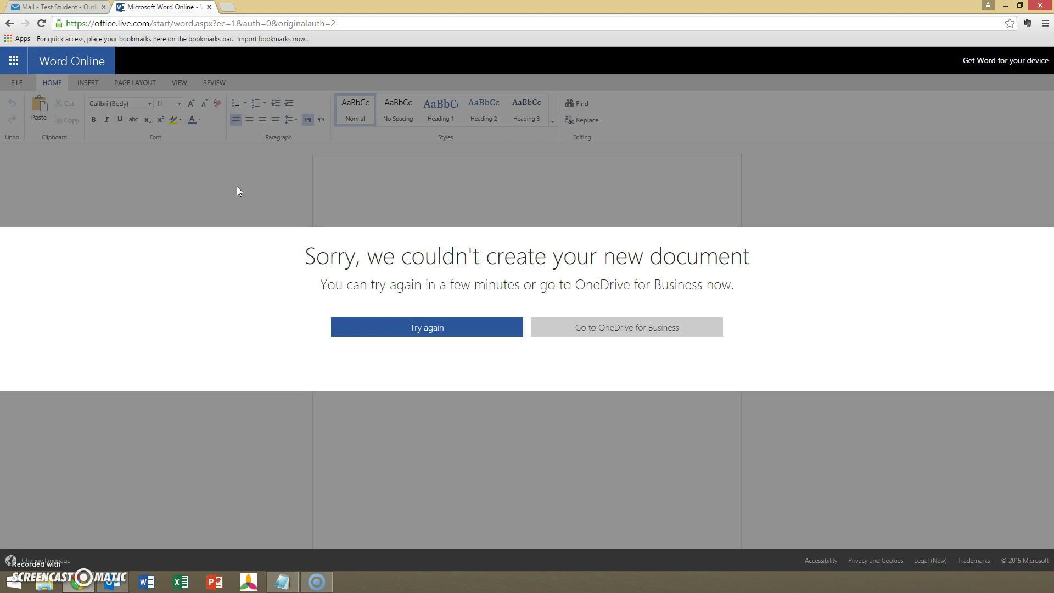
pyautogui.click(342, 341)
pyautogui.click(384, 334)
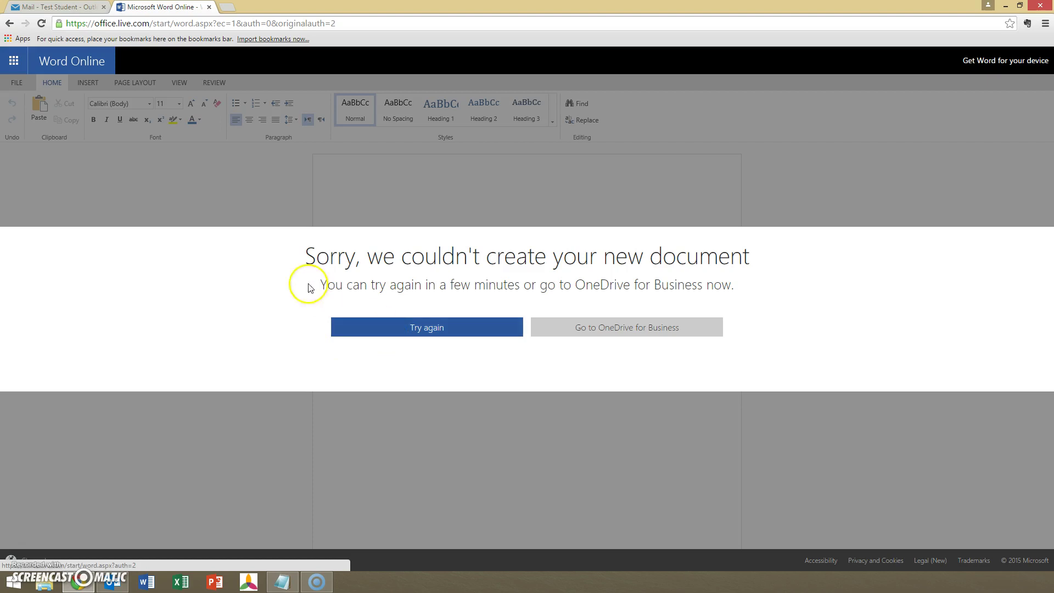
pyautogui.click(613, 331)
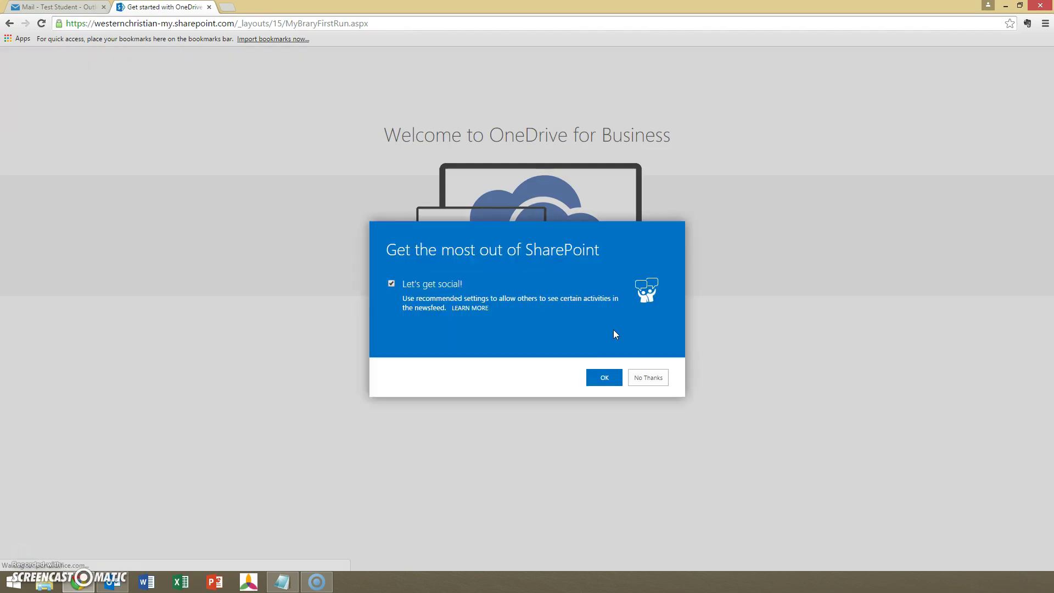
# Opt out of newsfeed sharing, decline SharePoint social settings, and continue to the ready library.
pyautogui.click(391, 283)
pyautogui.click(665, 386)
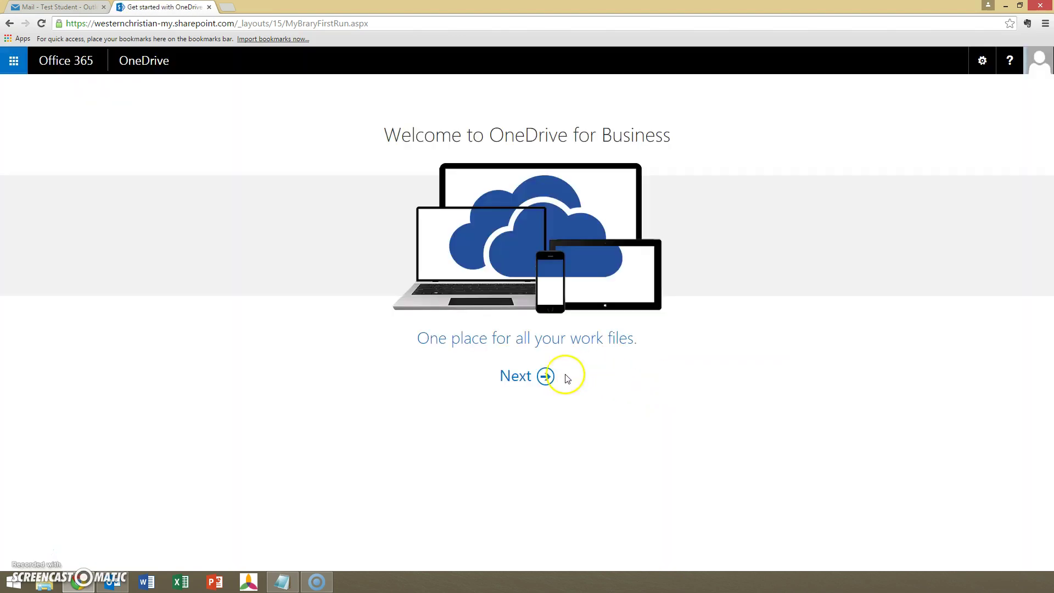
pyautogui.click(541, 376)
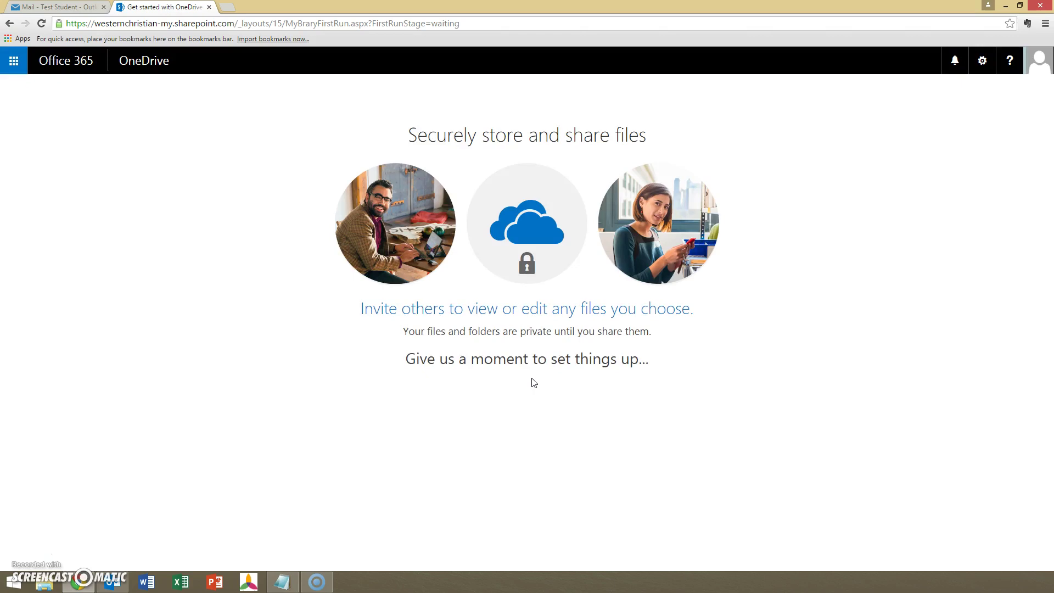
pyautogui.click(523, 367)
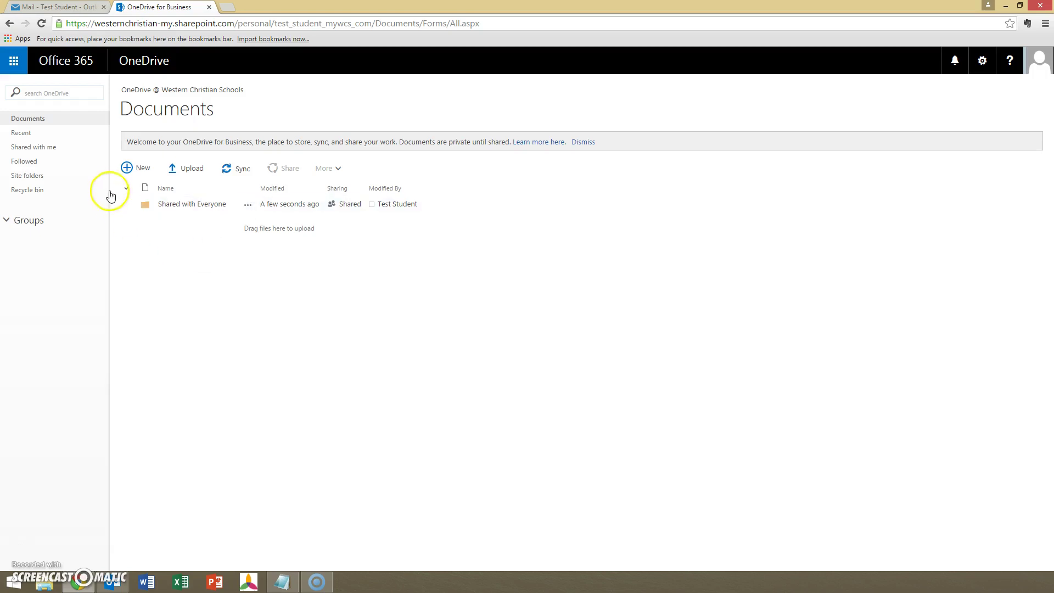
# Create a new Word document from OneDrive's New menu.
pyautogui.click(135, 169)
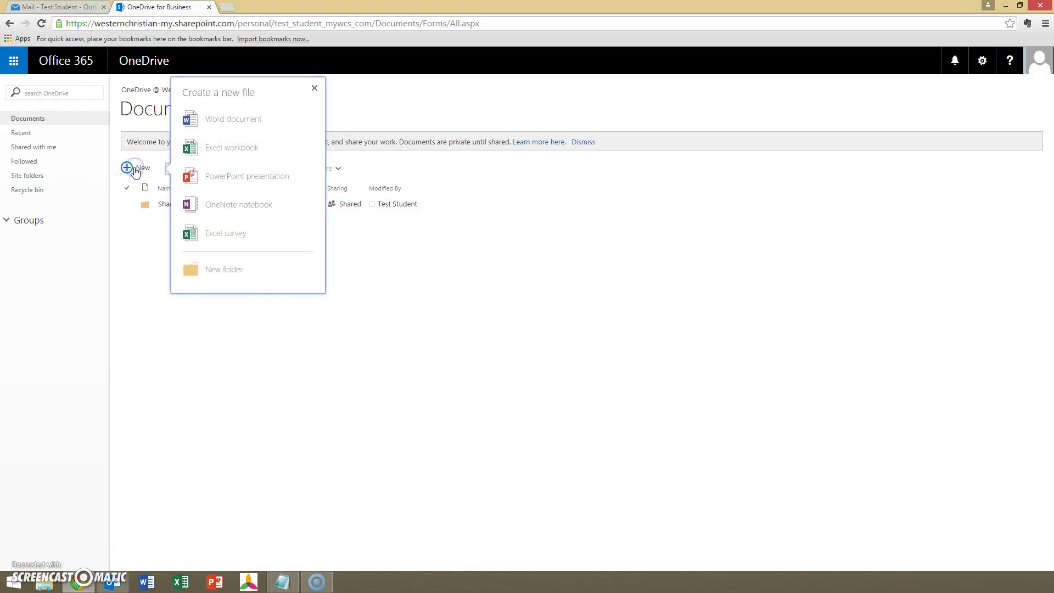
pyautogui.click(234, 127)
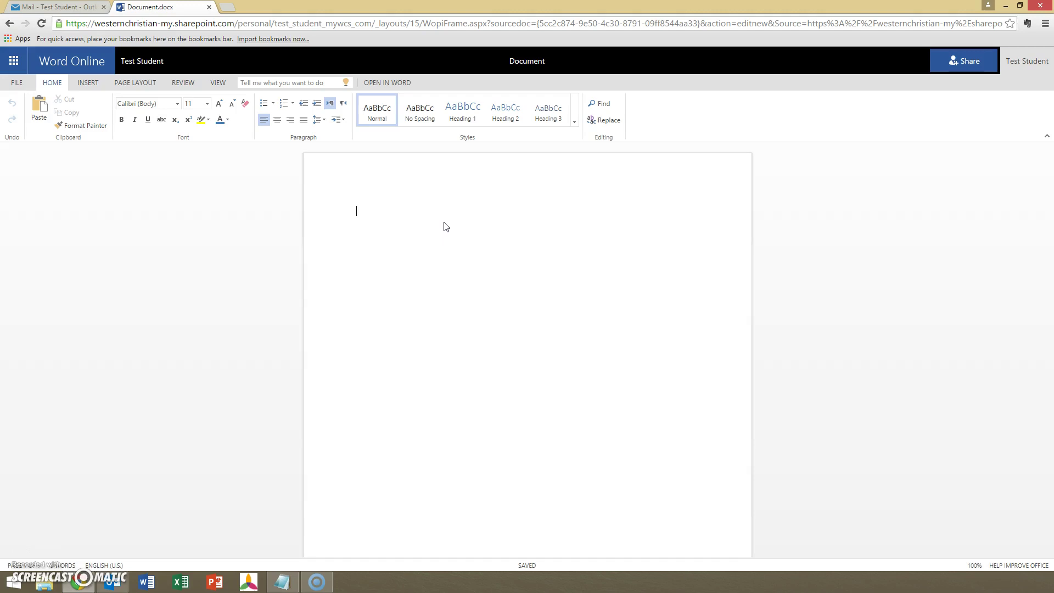
# Type 'Testing out Word' on the page and retitle the document 'Test Document'.
pyautogui.write('Testing out Word')
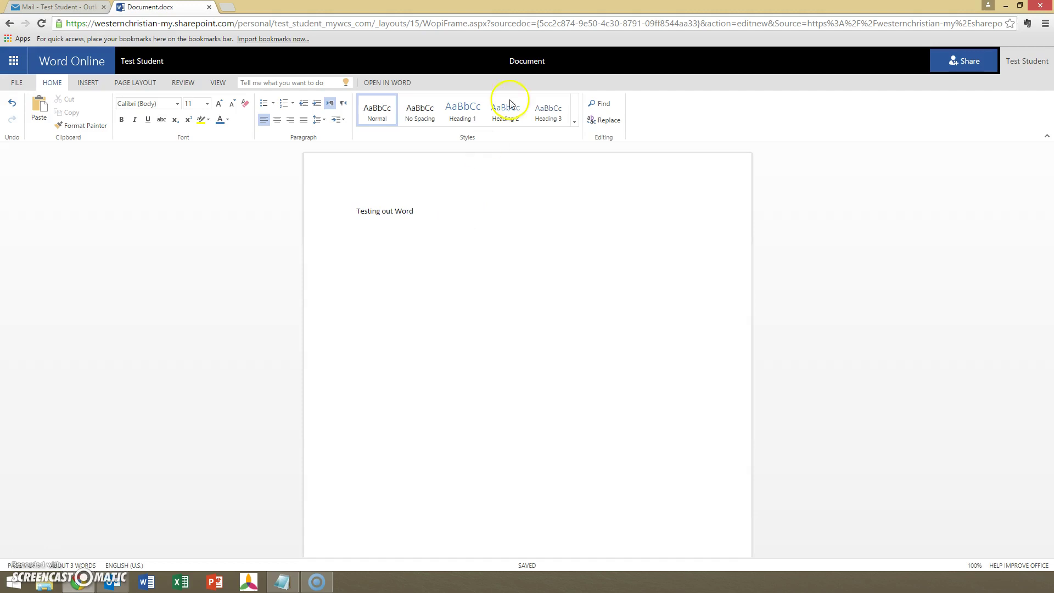
pyautogui.click(542, 60)
pyautogui.write('Test Document')
pyautogui.click(478, 221)
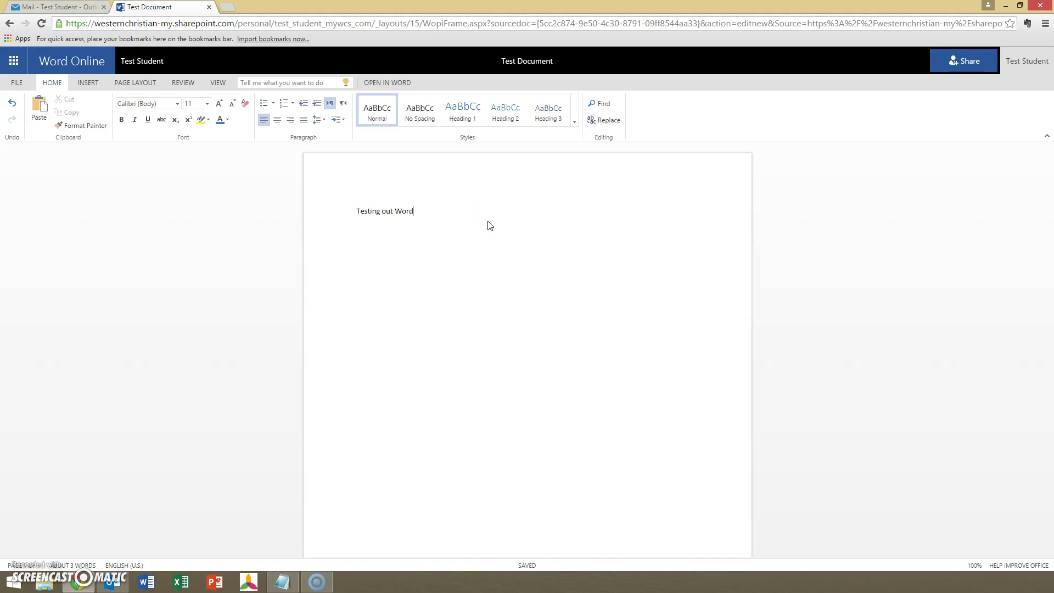
# Close the document tab and go to OneDrive through the Office 365 app launcher.
pyautogui.click(211, 7)
pyautogui.click(514, 382)
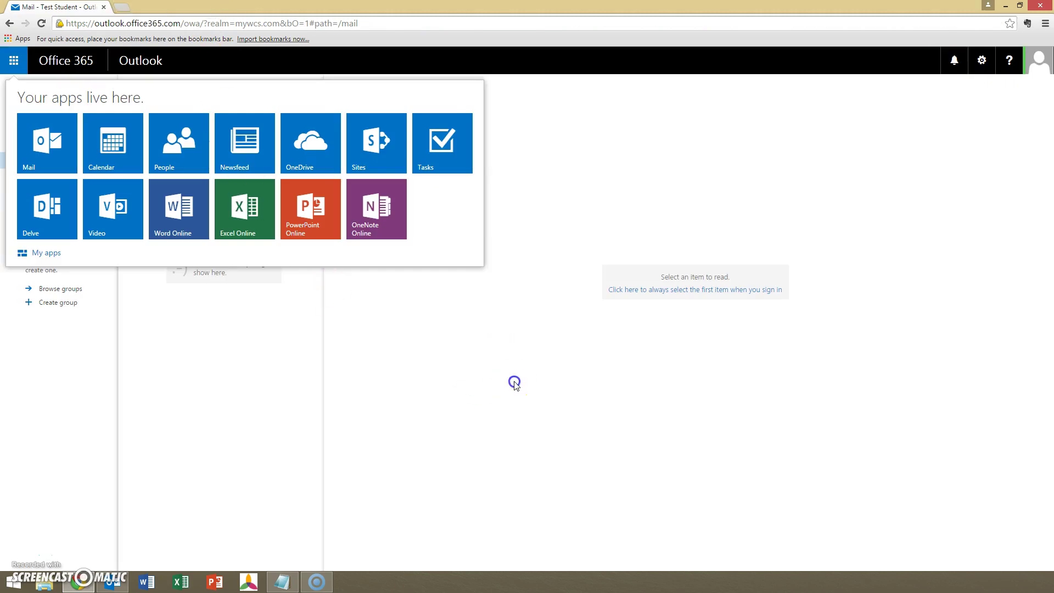
pyautogui.click(12, 61)
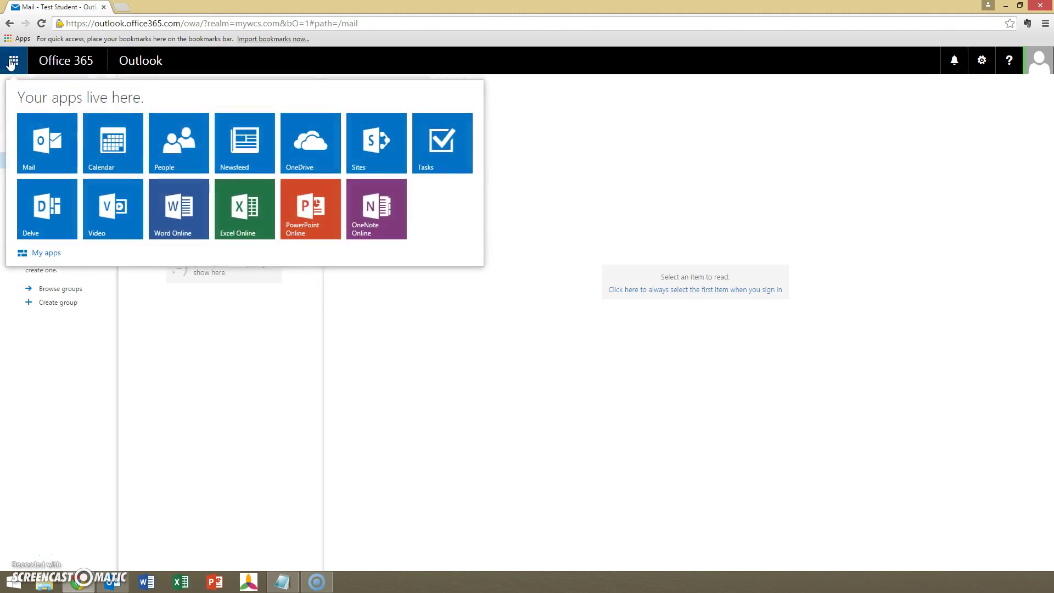
pyautogui.click(306, 143)
pyautogui.click(310, 149)
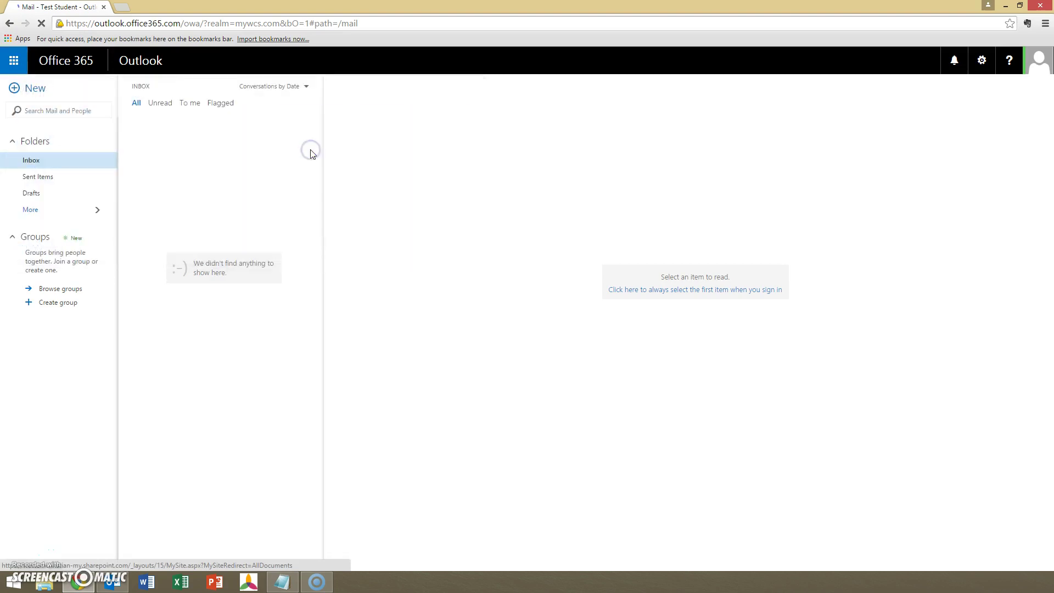
# Open Test Document from the OneDrive Documents list.
pyautogui.click(278, 172)
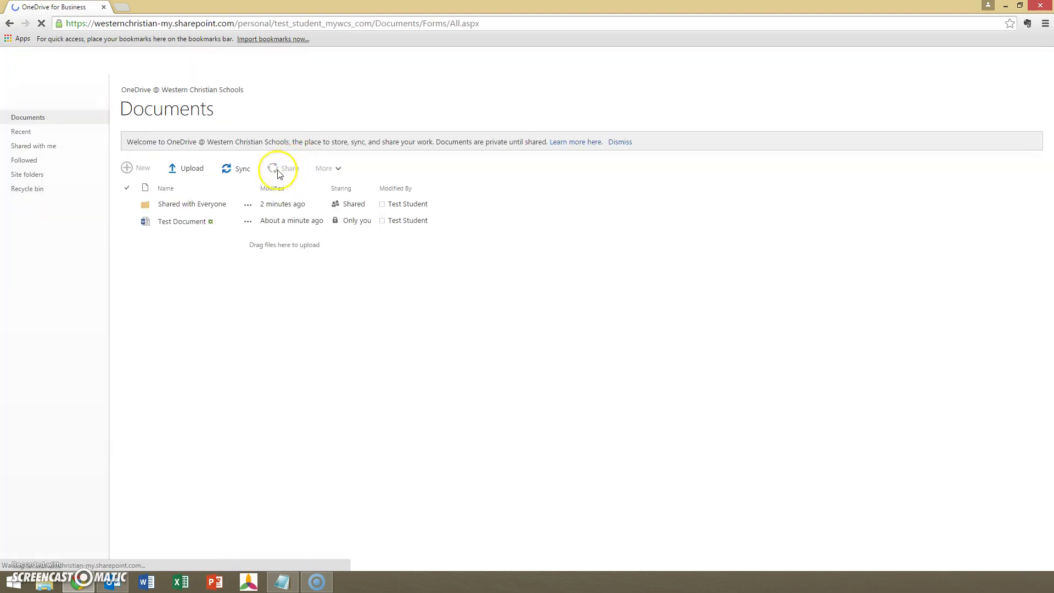
pyautogui.click(177, 225)
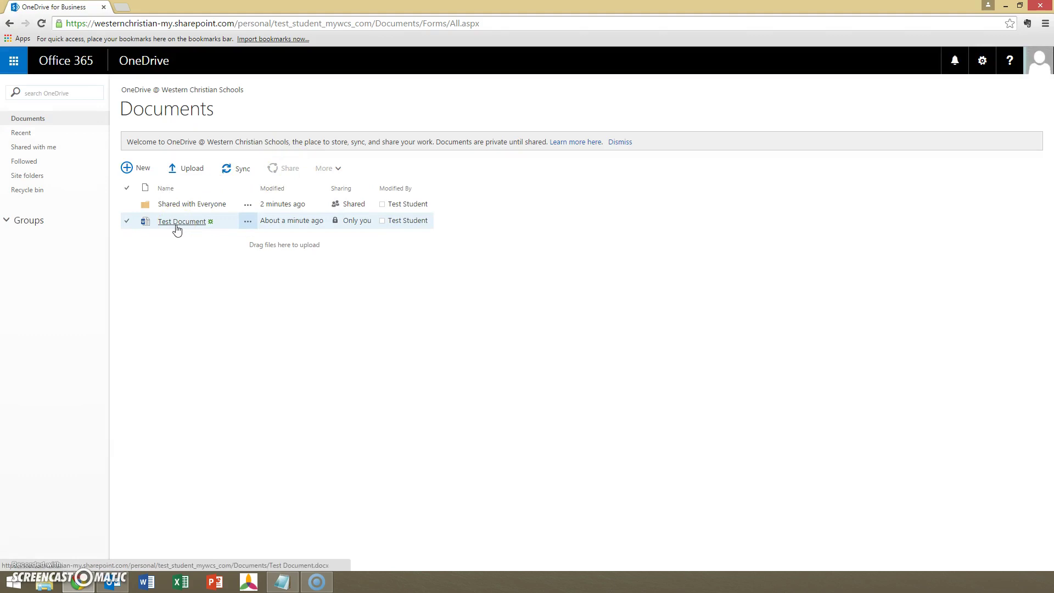
pyautogui.click(177, 224)
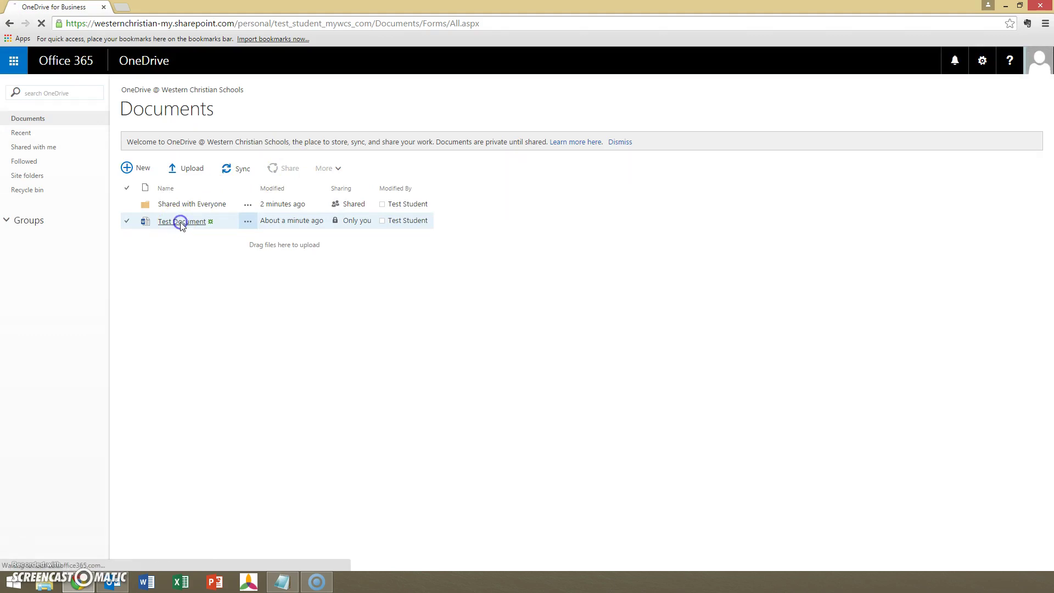
pyautogui.click(195, 226)
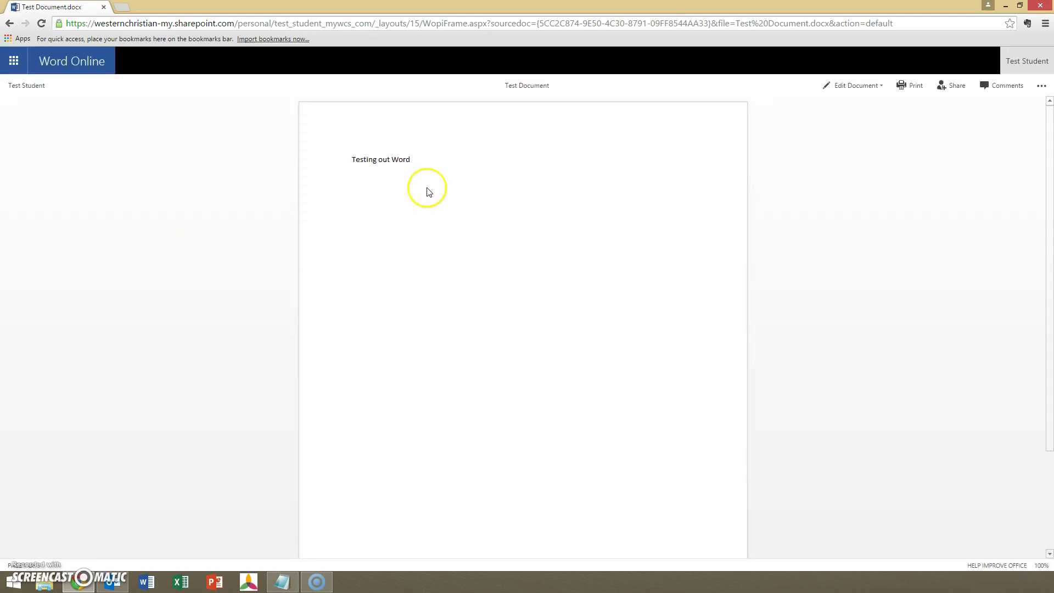
# Open Test Document for editing in Word Online and start a new line below 'Testing out Word'.
pyautogui.click(843, 85)
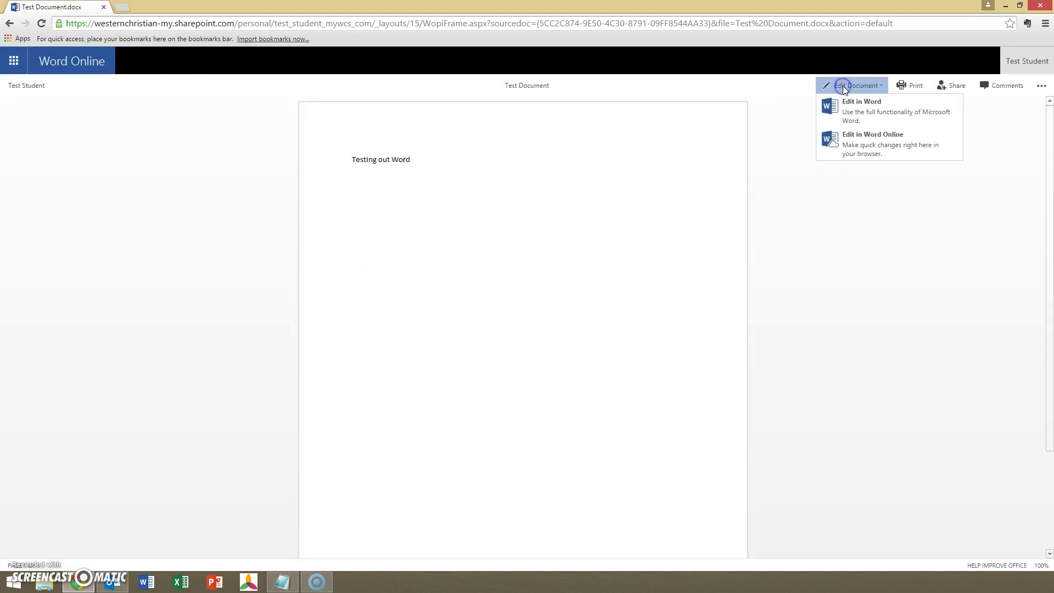
pyautogui.click(858, 140)
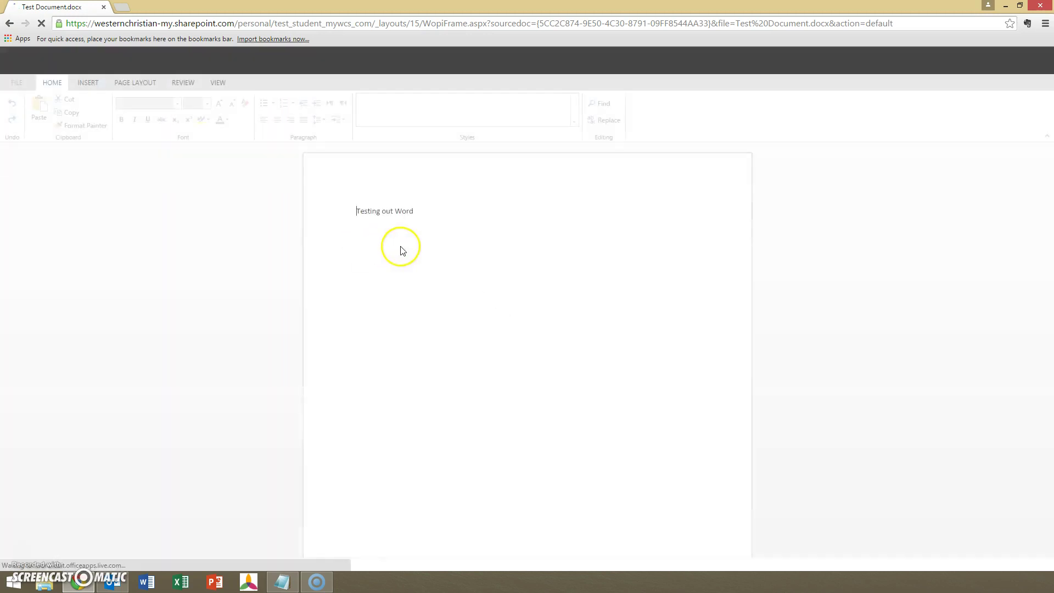
pyautogui.click(458, 240)
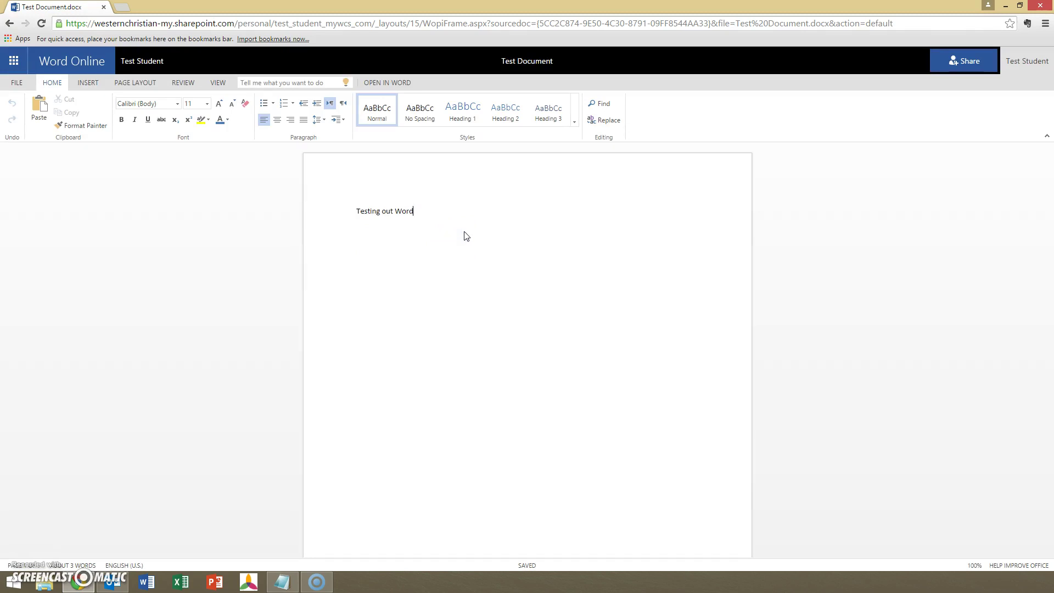
pyautogui.press('Return')
pyautogui.click(216, 186)
pyautogui.click(440, 287)
# Type 'test again' on the new line, then switch to the Outlook Mail inbox.
pyautogui.write('test again')
pyautogui.click(498, 320)
pyautogui.click(14, 61)
pyautogui.click(43, 118)
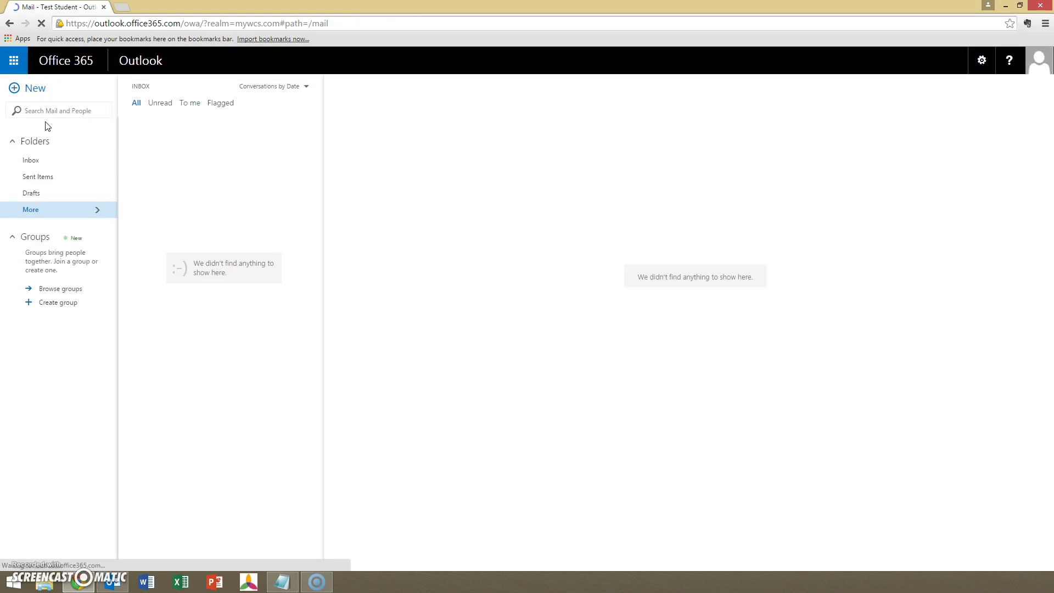
pyautogui.click(13, 61)
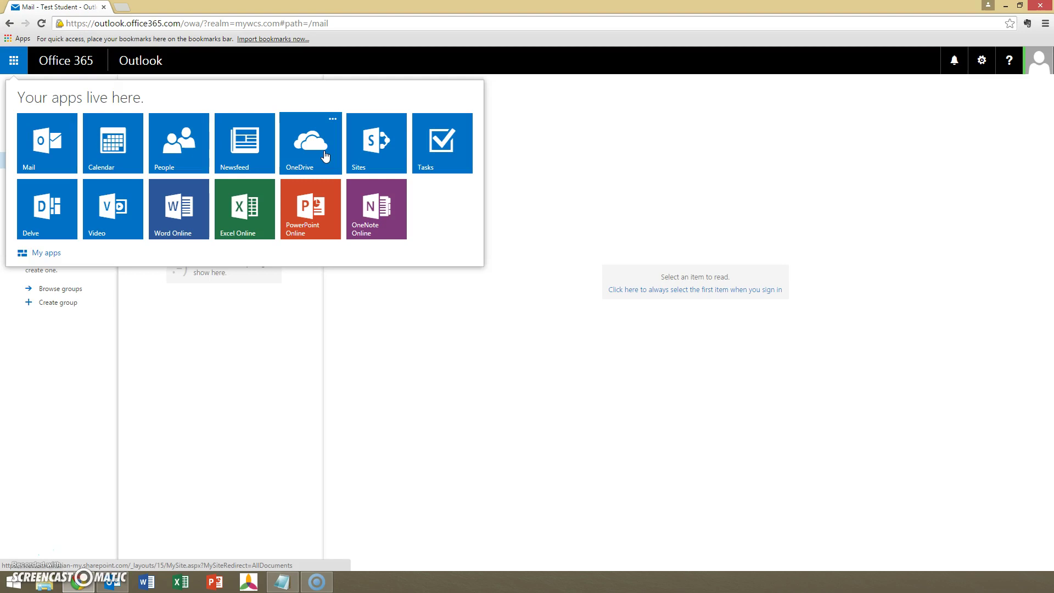
pyautogui.click(952, 257)
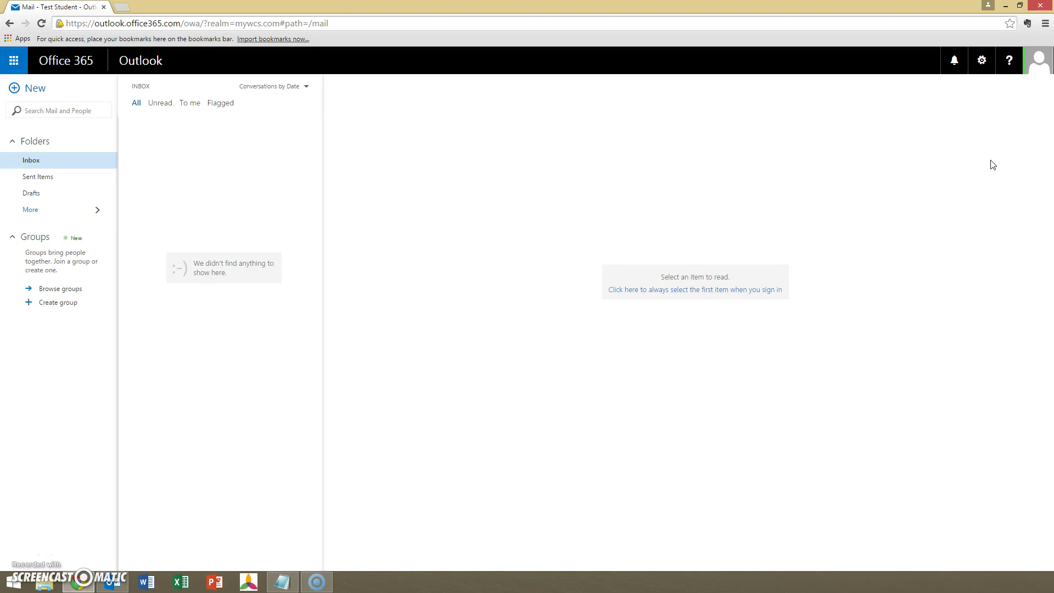
# Open Office 365 settings from the gear menu and go to the software install page.
pyautogui.click(982, 65)
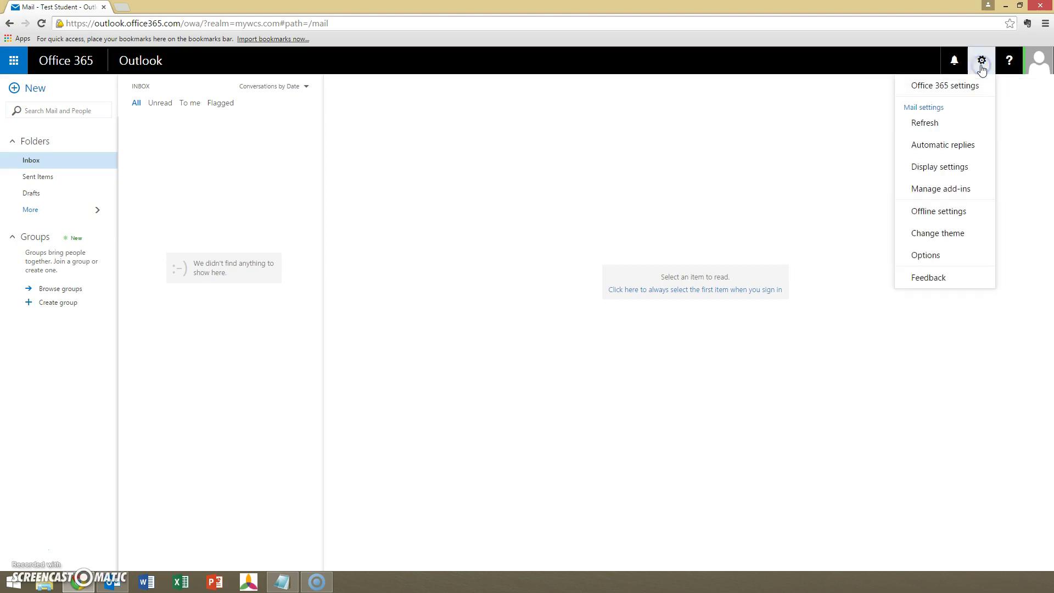
pyautogui.click(938, 87)
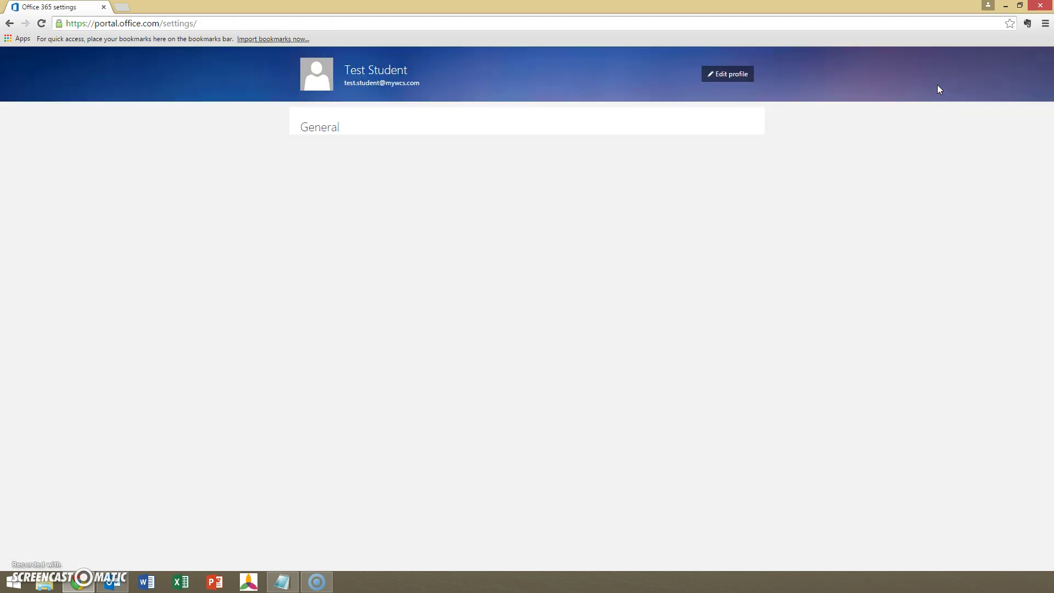
pyautogui.click(932, 92)
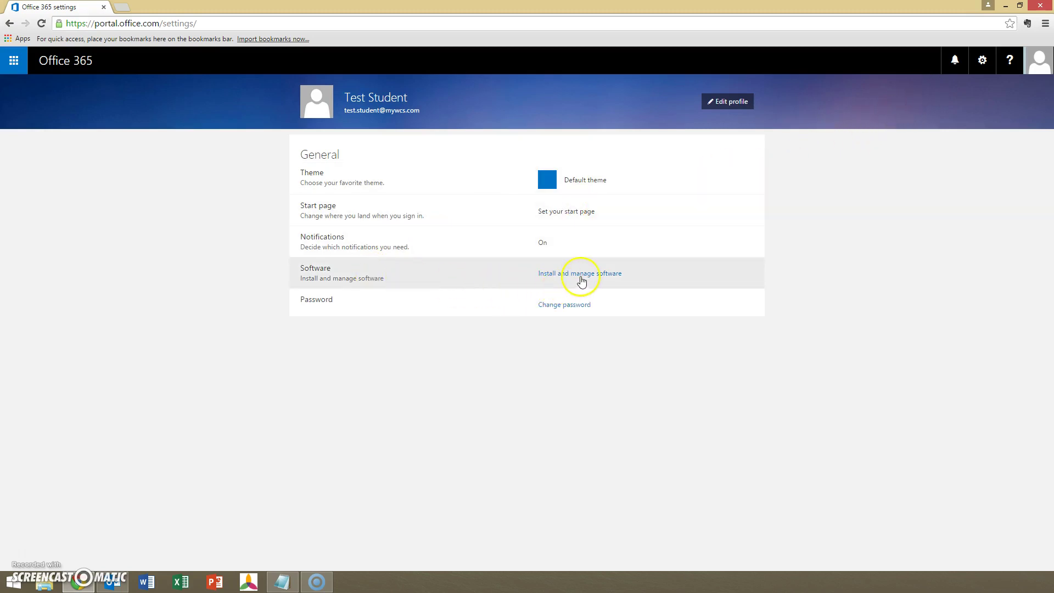
pyautogui.click(582, 274)
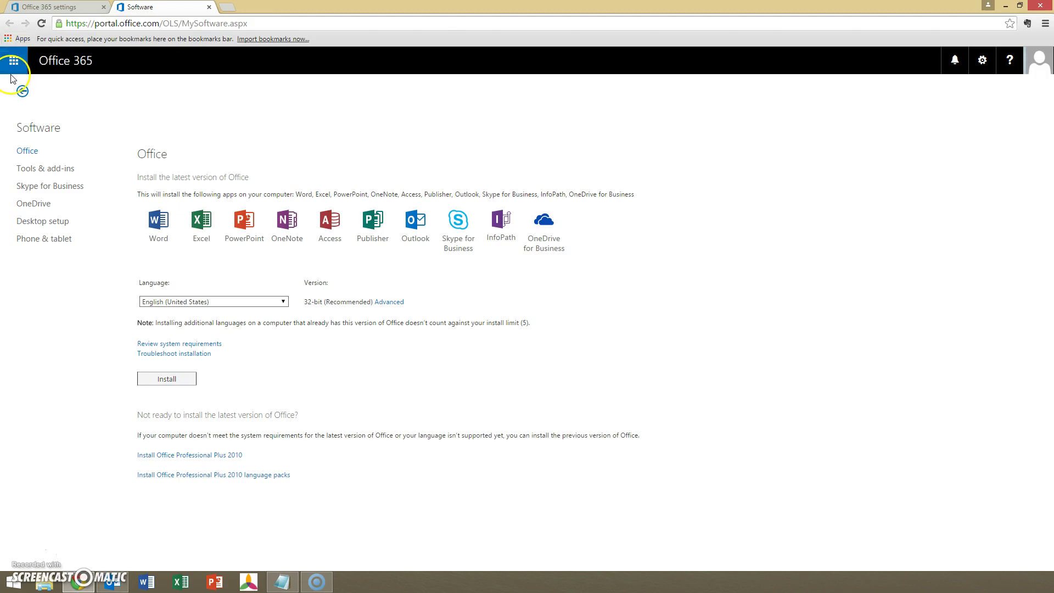
# Show the Office 365 app list over the Software page.
pyautogui.click(12, 65)
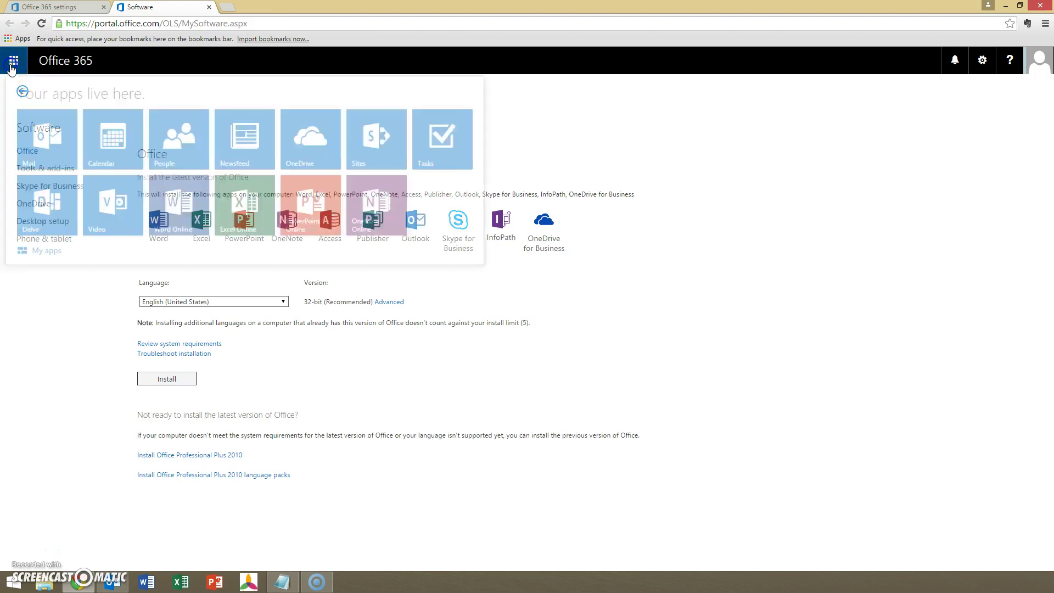